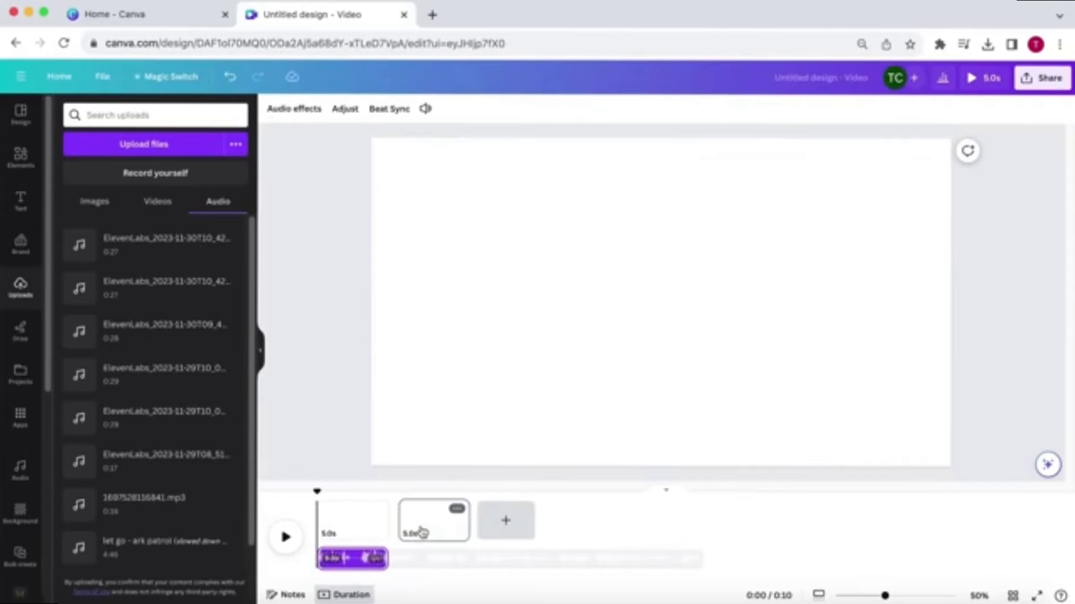
Step: Lengthen the second page's timing and slide the audio track to start beneath it
left_click(426, 520)
left_click_drag(462, 521, 668, 520)
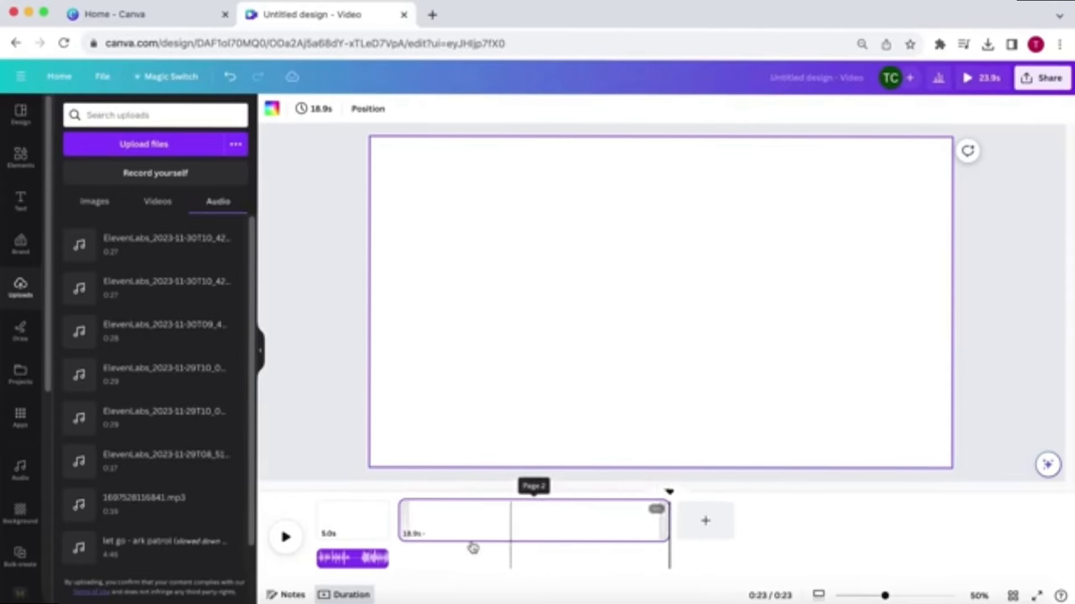
left_click(361, 559)
left_click_drag(382, 557, 668, 557)
Step: Move the third page ahead of the long page in the timeline
left_click(843, 525)
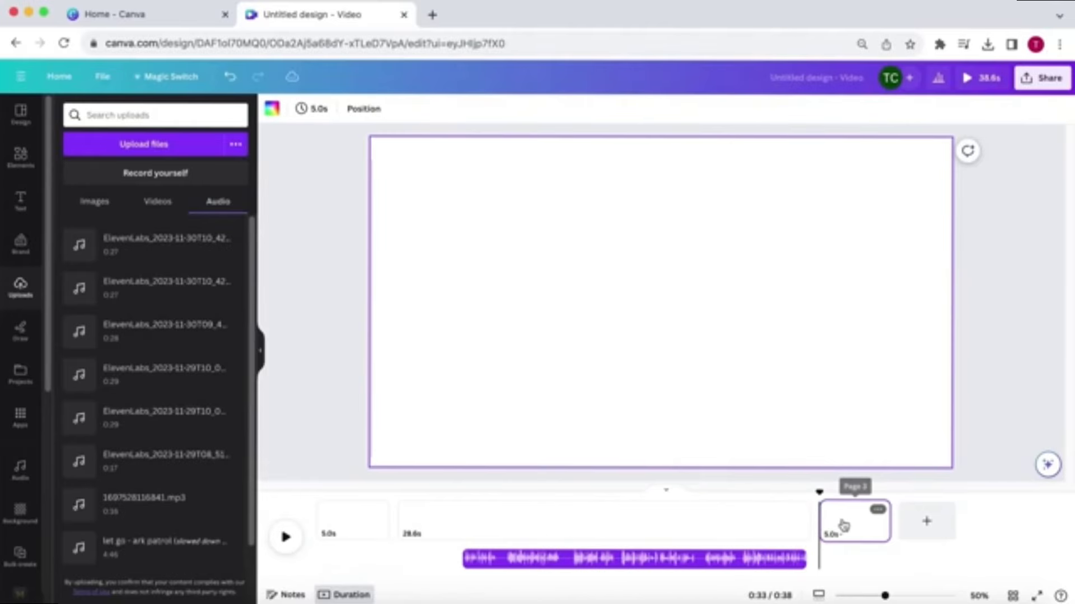
left_click_drag(831, 531, 740, 525)
Step: Set the first page's background color to black
left_click(336, 529)
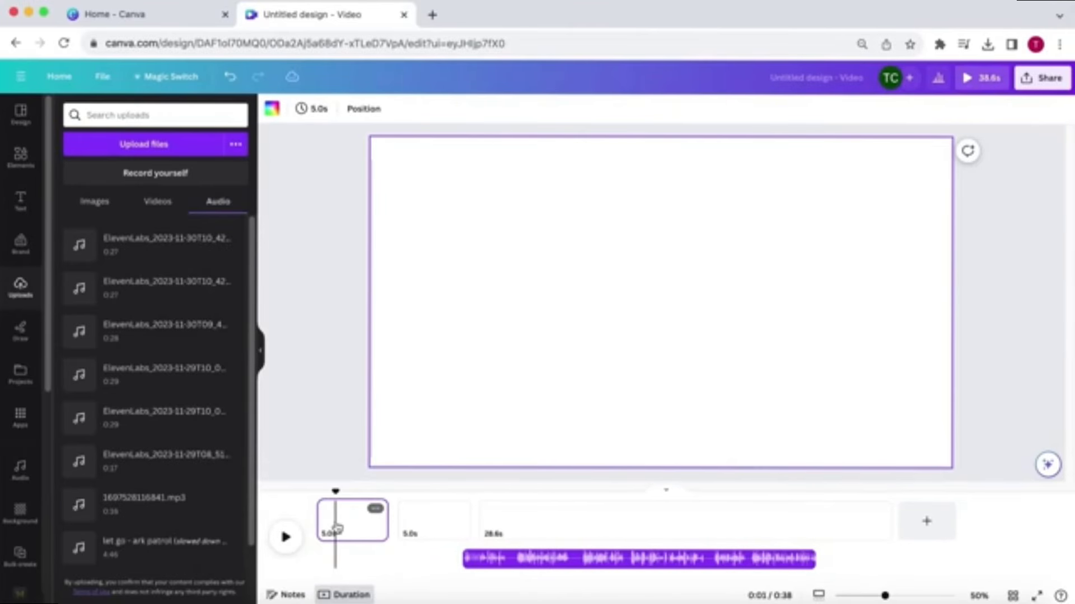
left_click(272, 109)
left_click(72, 324)
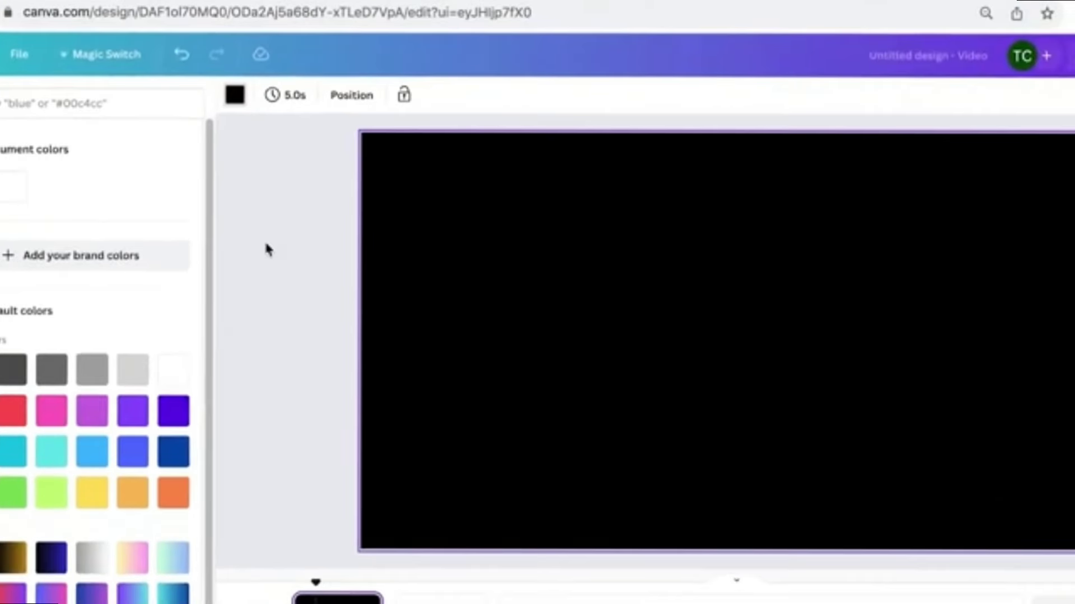
Step: Set the first page's timing to 0.5 s
left_click(285, 100)
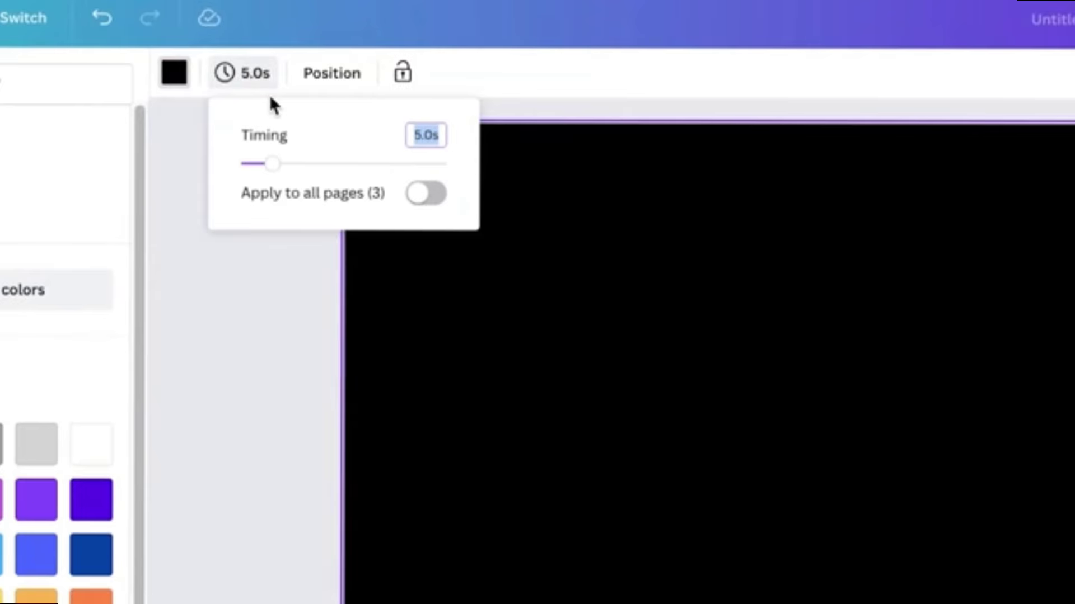
type("0.5")
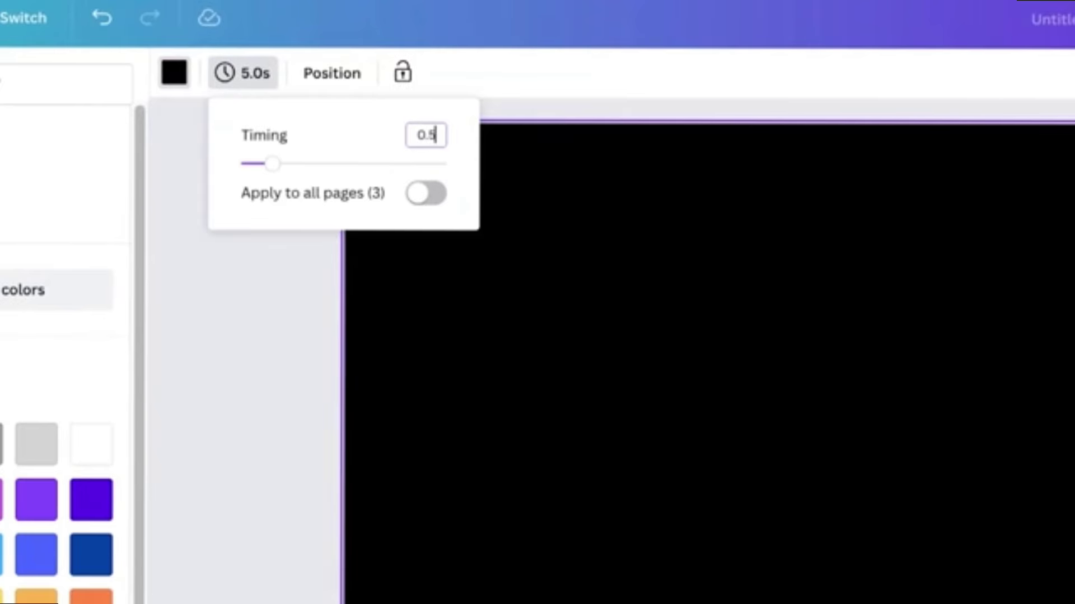
key("Return")
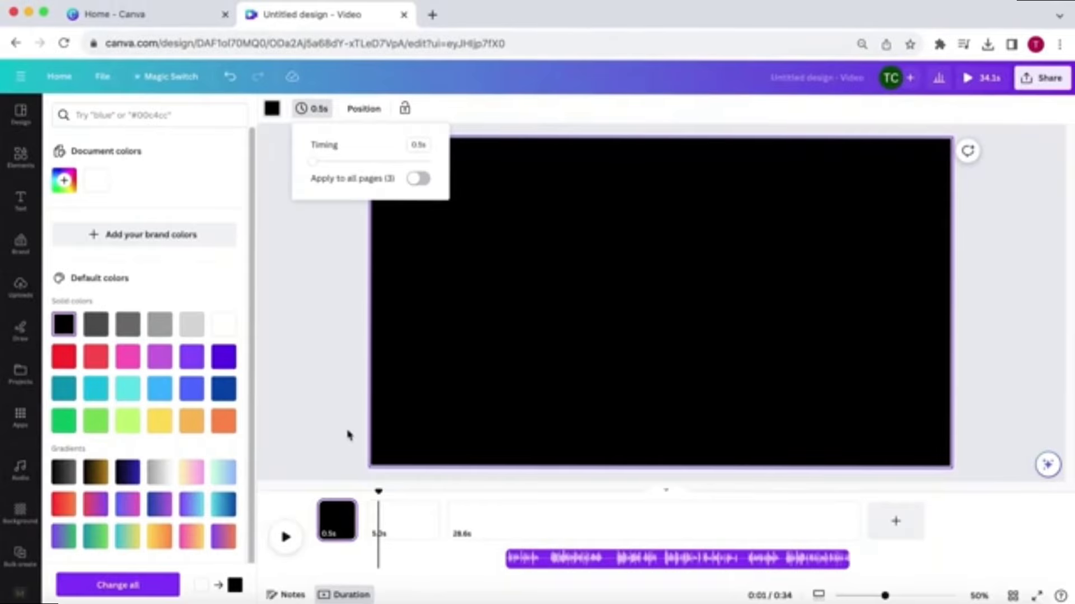
left_click(349, 437)
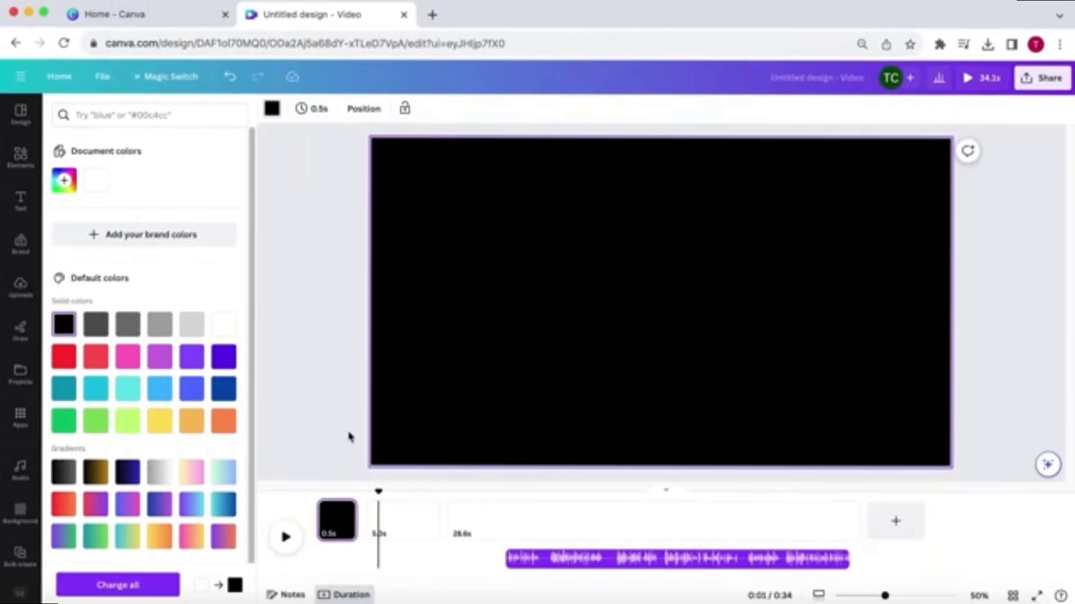
Step: Search element photos for pyramid and add the pyramid-and-sphinx photo to the second page
left_click(392, 528)
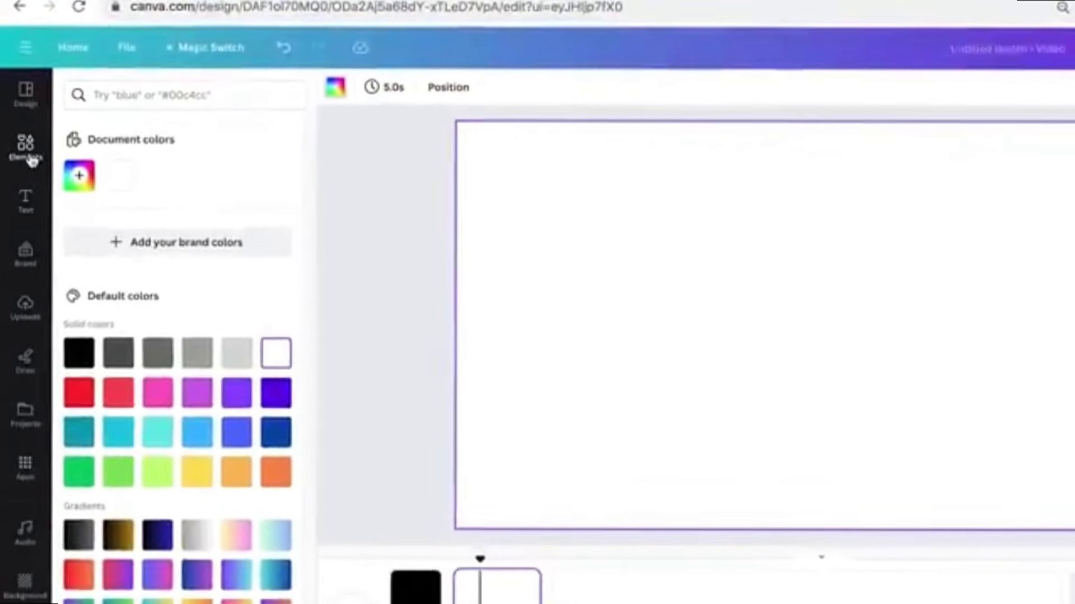
left_click(32, 160)
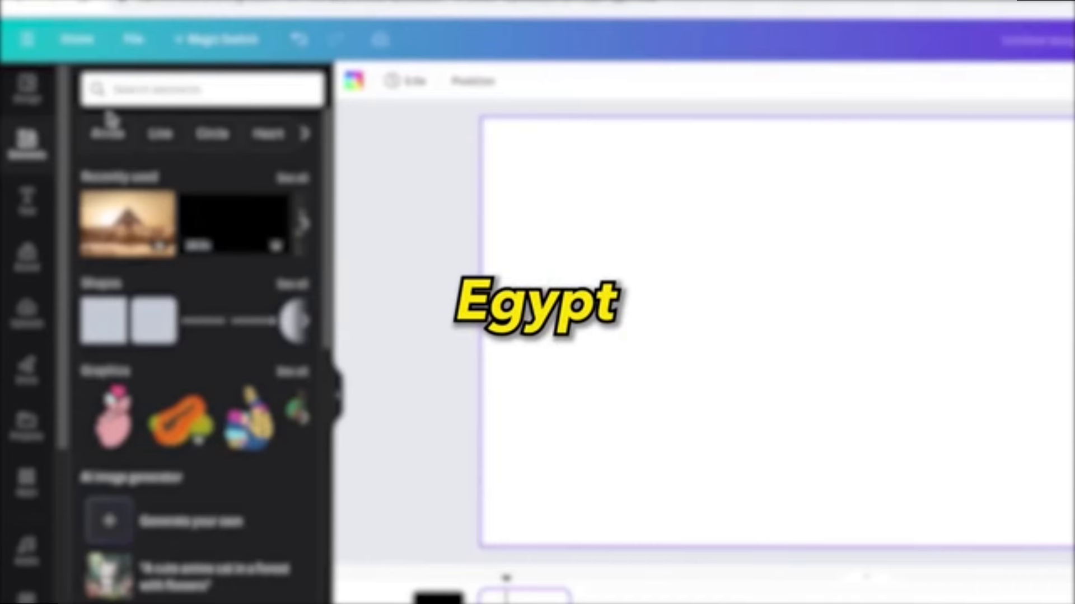
left_click(147, 89)
type("pyramid")
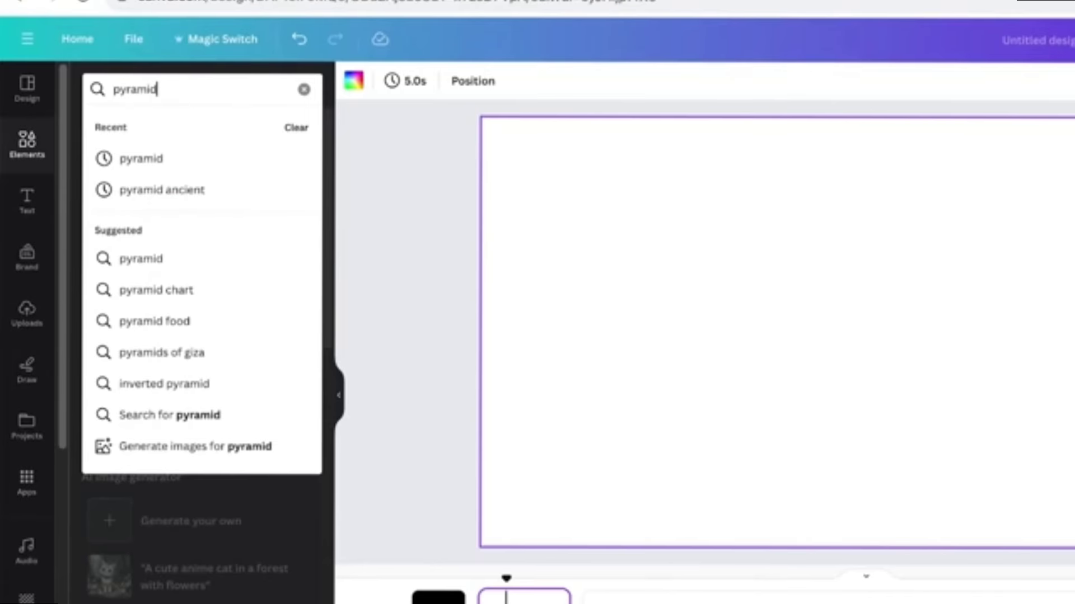
key("Return")
left_click(192, 127)
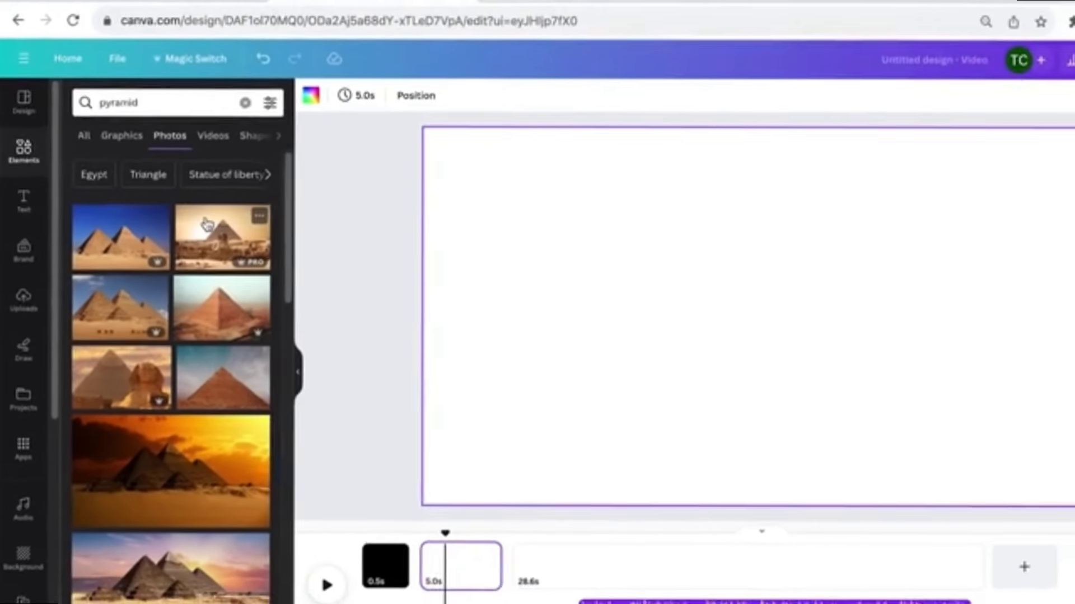
left_click(233, 231)
Step: Reposition and enlarge the pyramid photo so it fills the whole page
left_click_drag(949, 367, 880, 347)
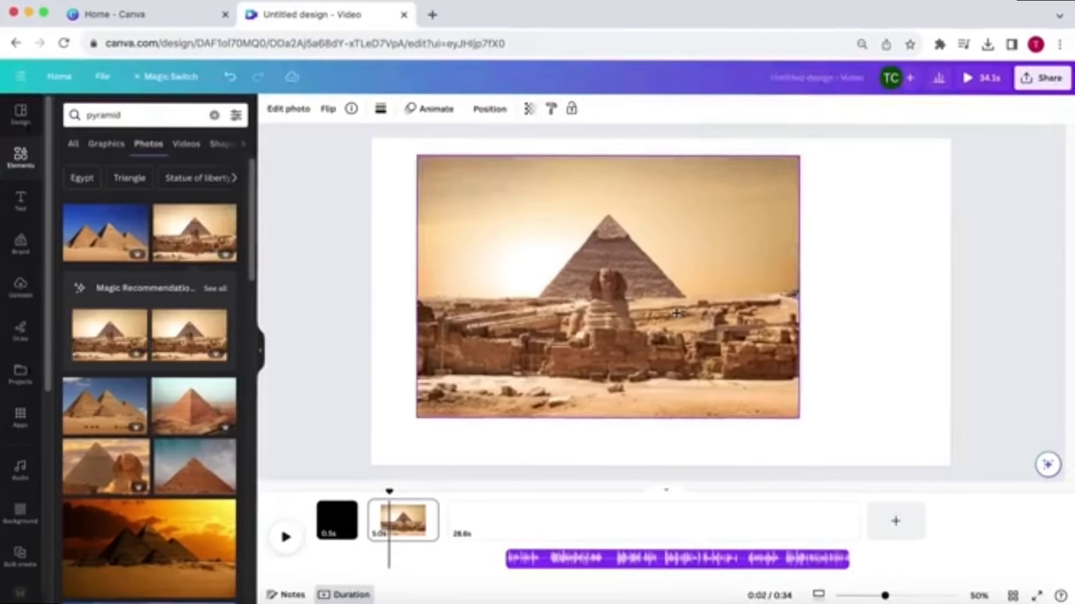
left_click_drag(676, 313, 631, 287)
left_click_drag(751, 391, 972, 498)
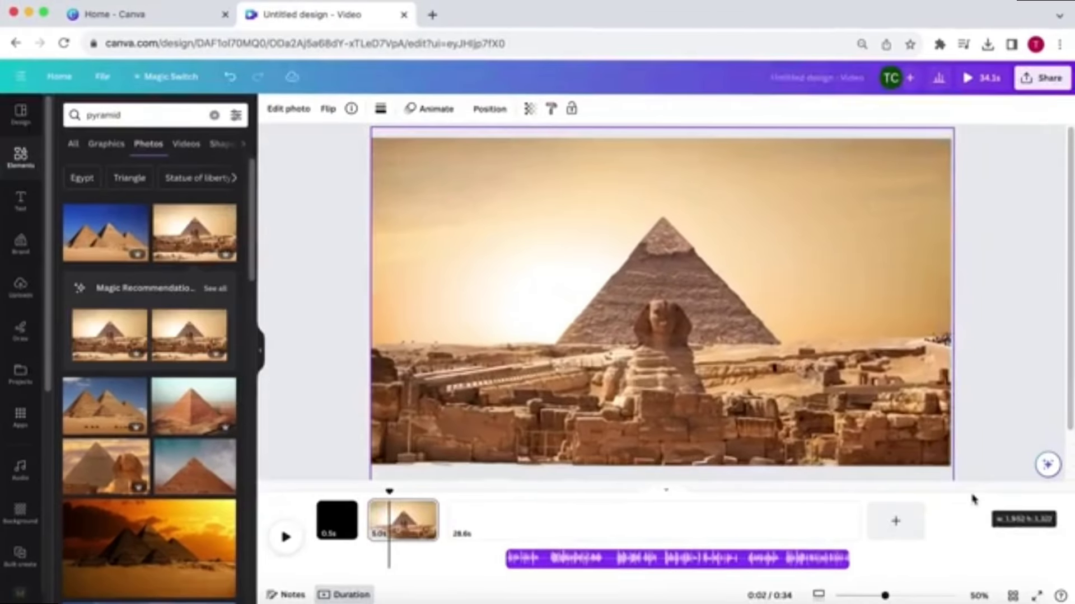
Step: Set the second page's timing to 1 s
left_click(404, 522)
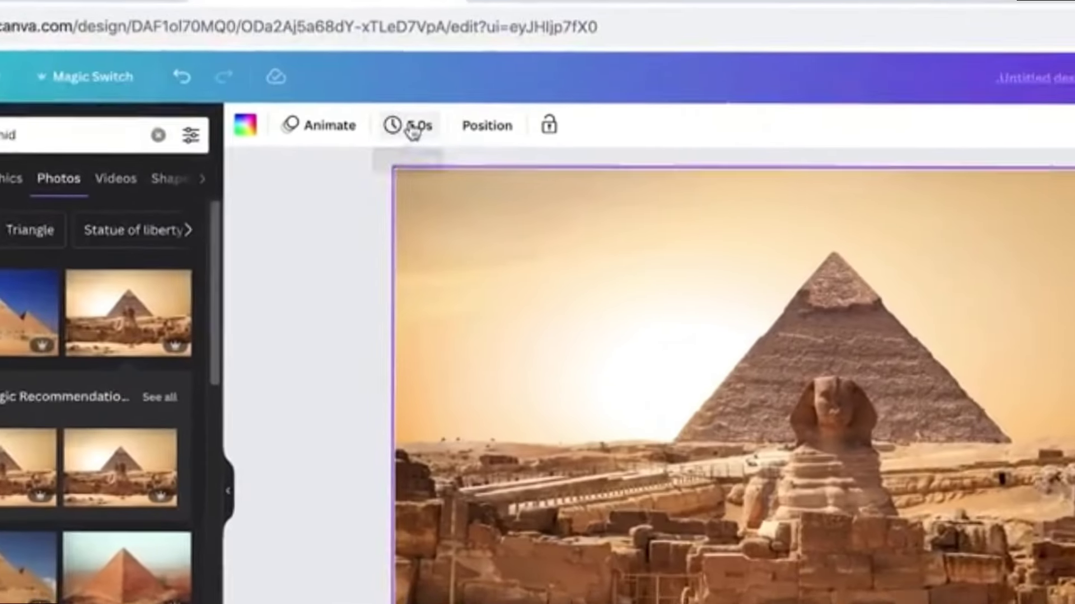
left_click(413, 132)
left_click(570, 179)
type("1")
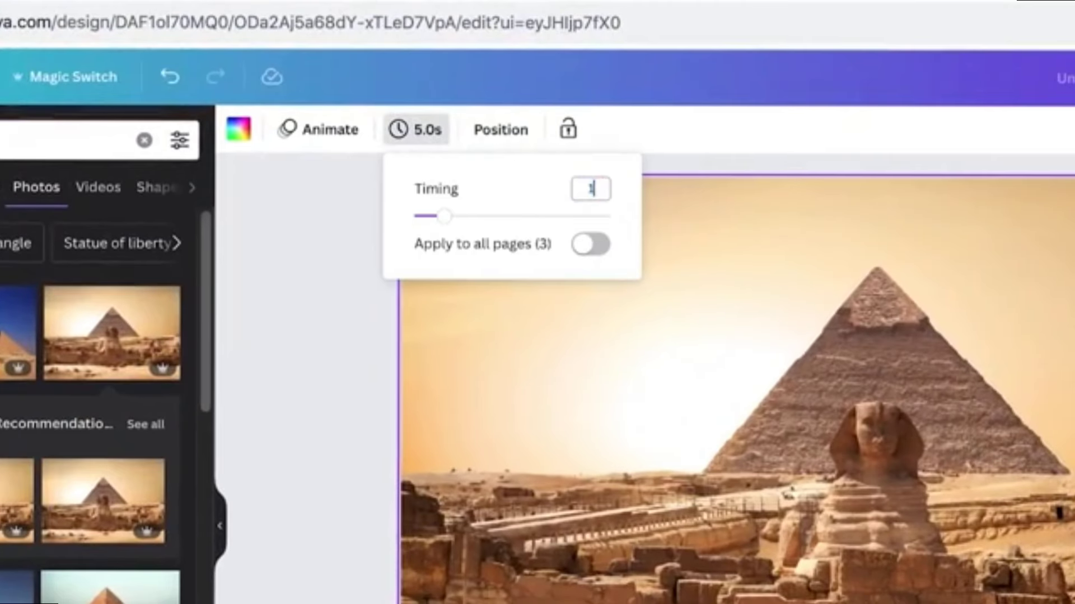
key("Return")
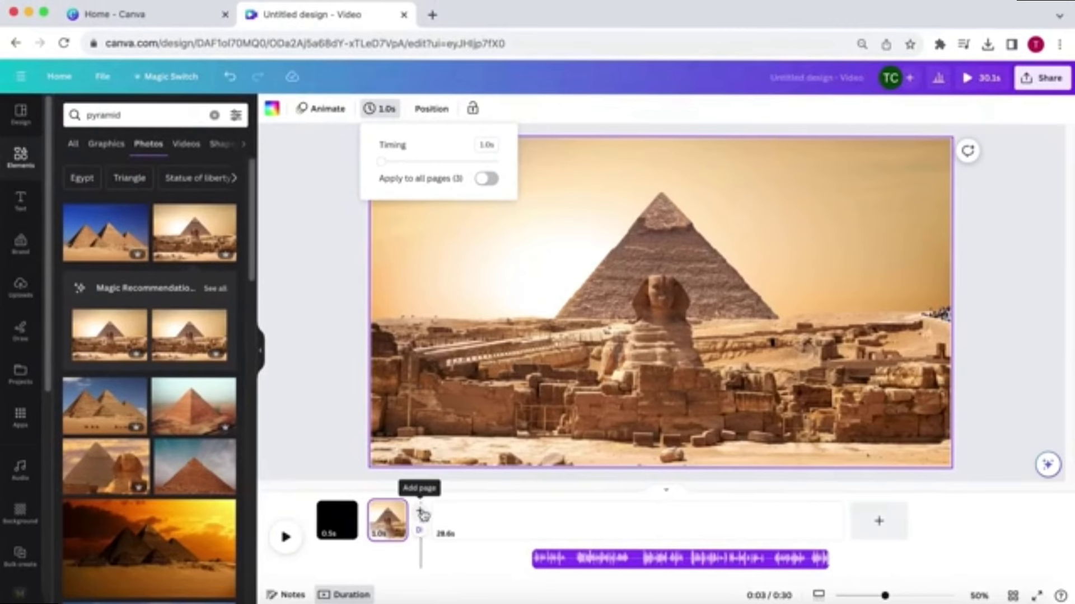
Step: Add a new page after the pyramid page and search elements for egypt
left_click(423, 514)
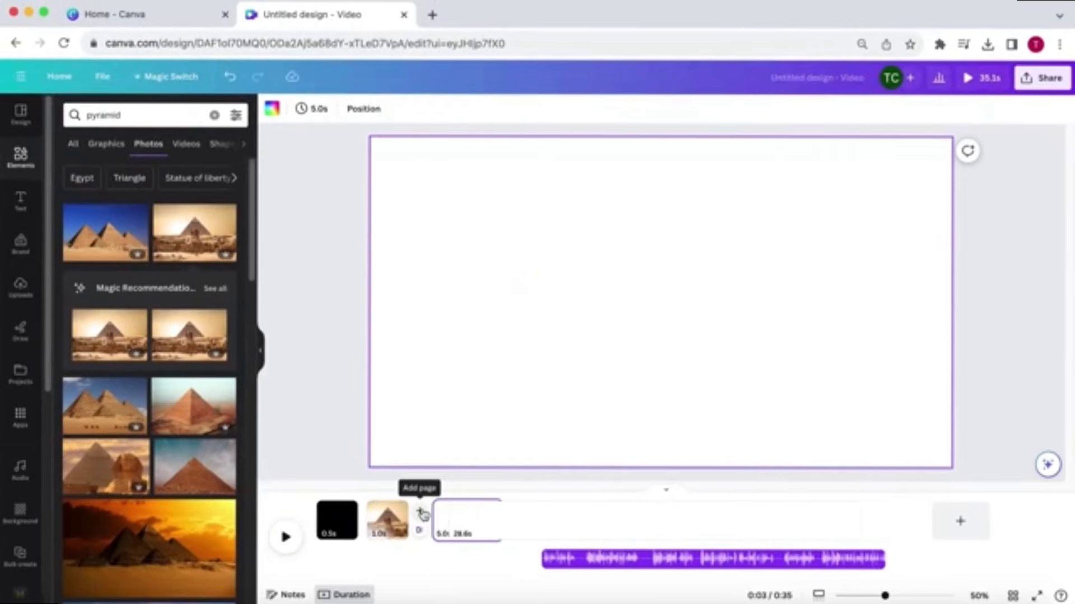
type("egypt")
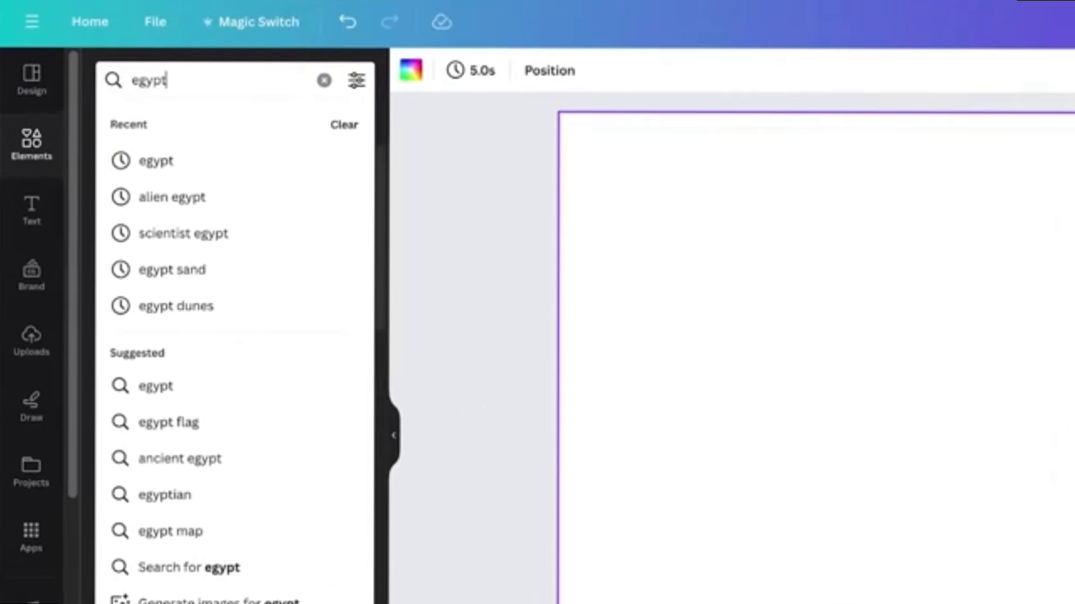
key("Return")
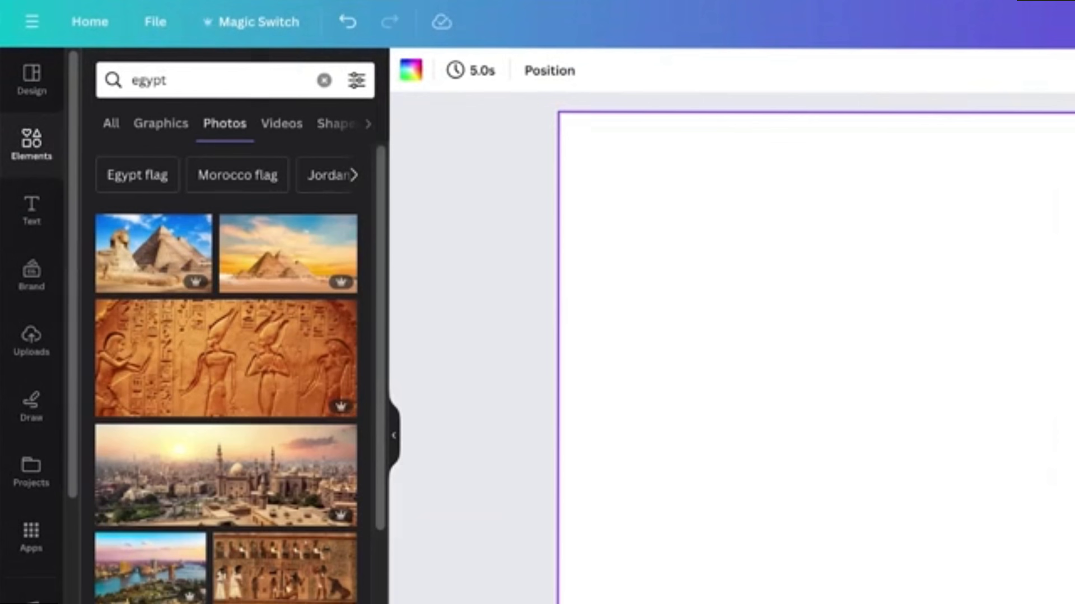
Step: Add the hieroglyph wall video from the video results to the new page and enlarge it
left_click(273, 133)
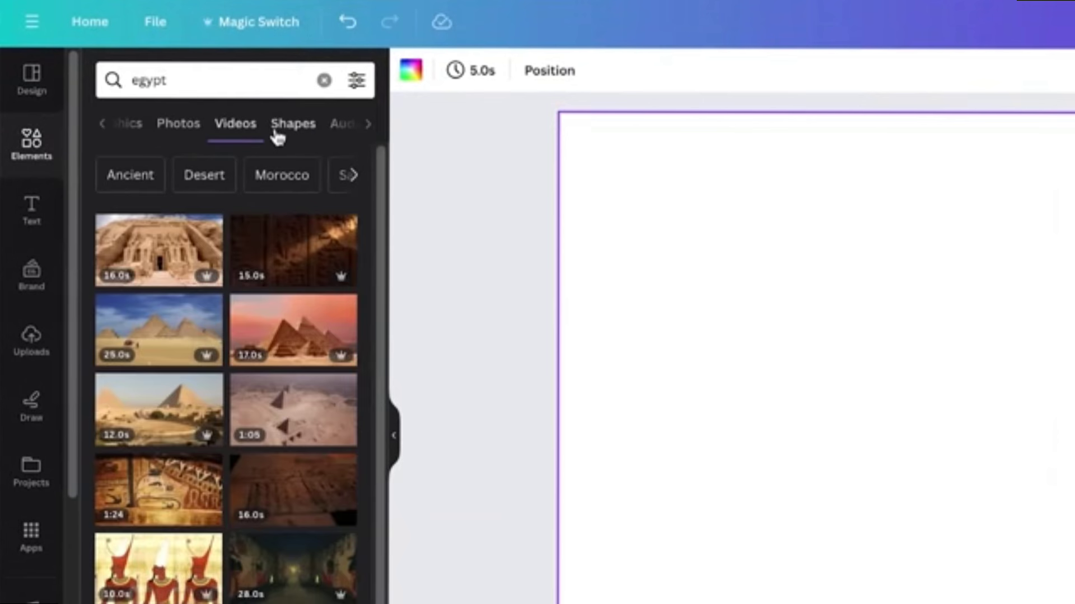
left_click(269, 267)
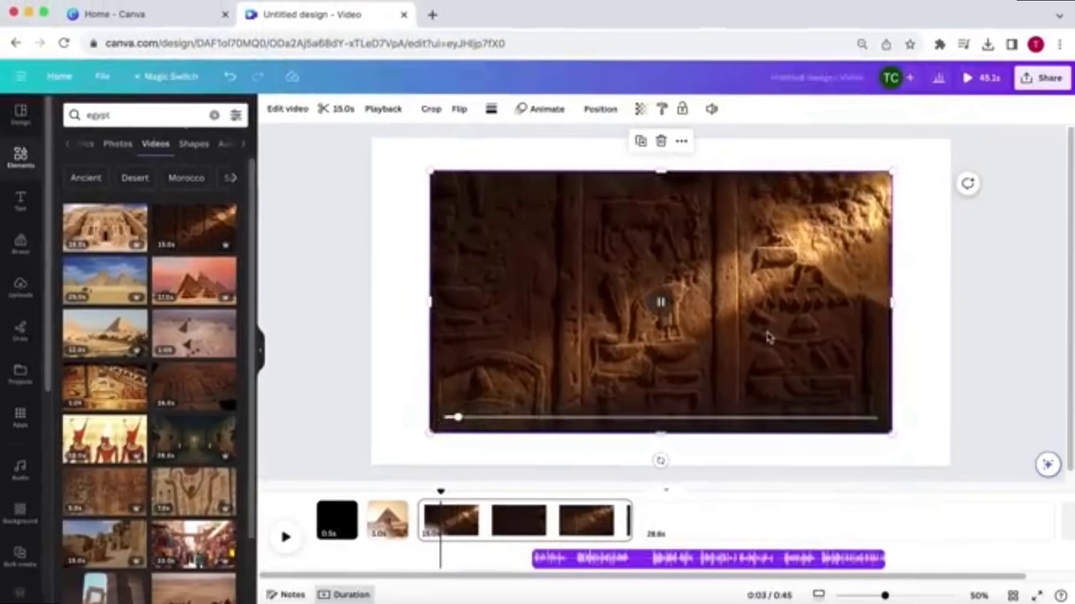
left_click_drag(792, 341, 734, 302)
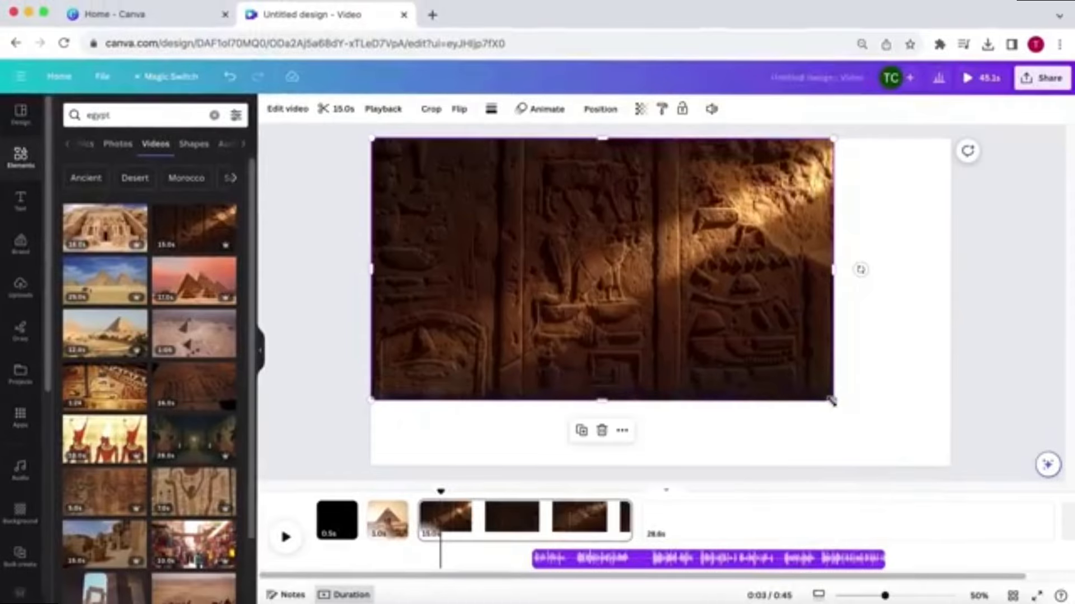
left_click_drag(833, 402, 931, 504)
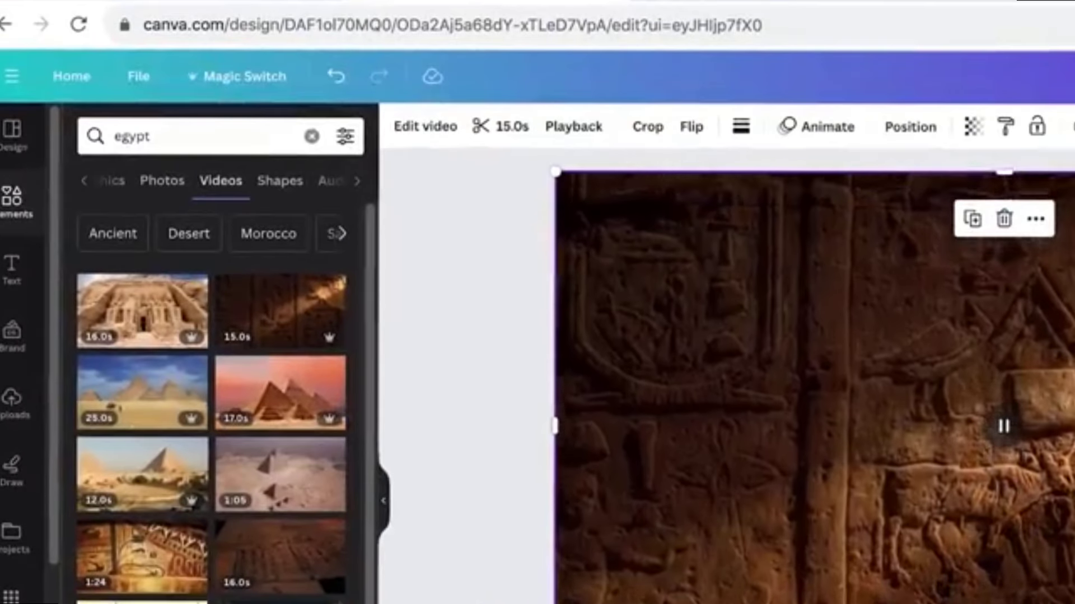
left_click(385, 109)
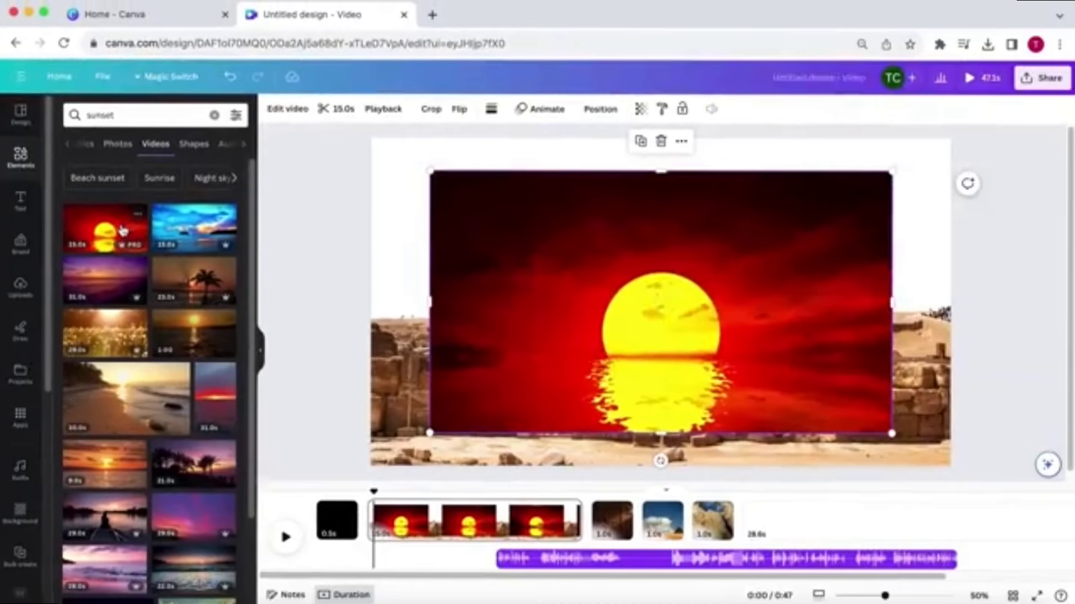
Step: Enlarge the sunset video to fill the page and send it backward behind the pyramid photo
left_click_drag(830, 401, 951, 466)
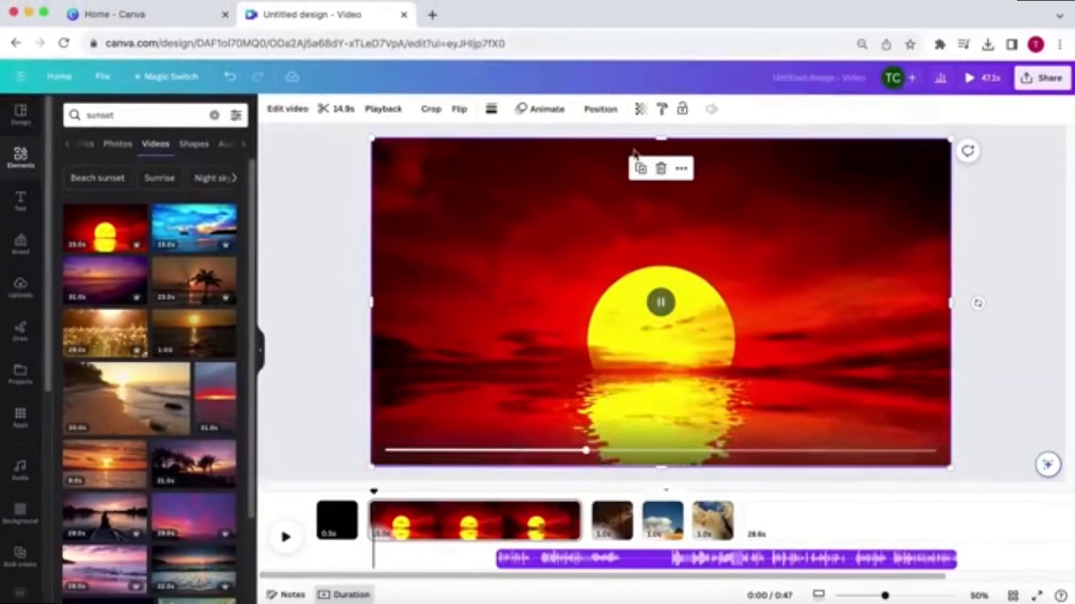
left_click(601, 110)
left_click(193, 140)
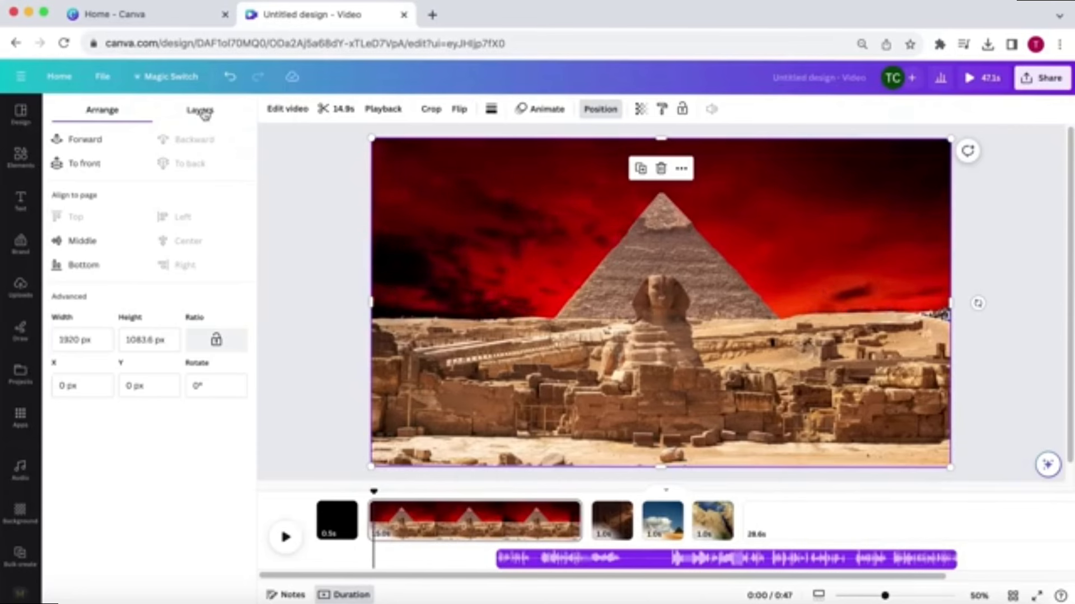
left_click(201, 111)
left_click(187, 191)
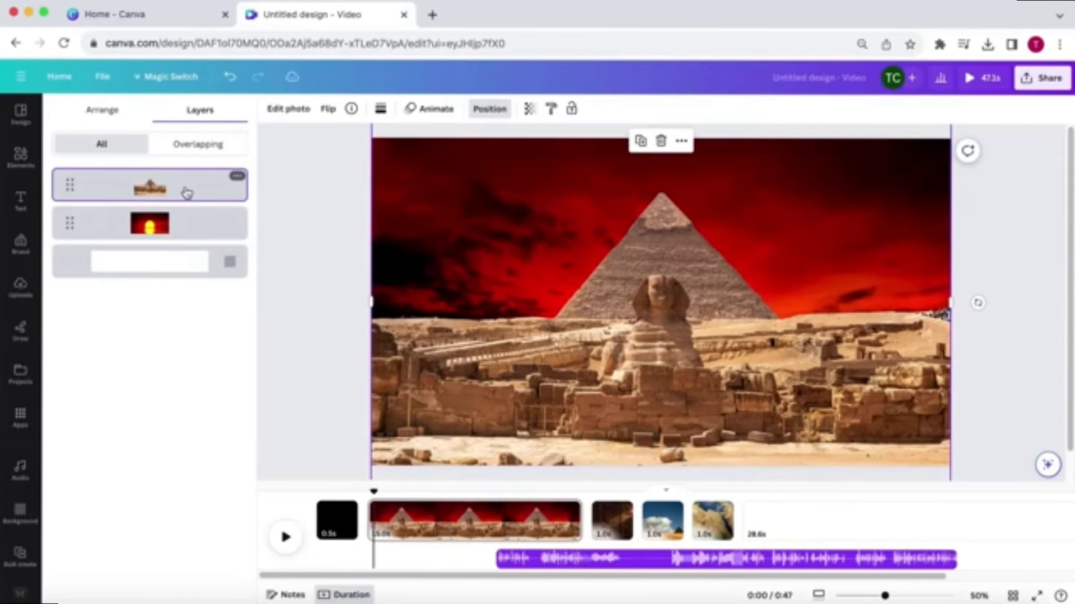
Step: Set the sunset video's playback speed to 2
left_click(186, 224)
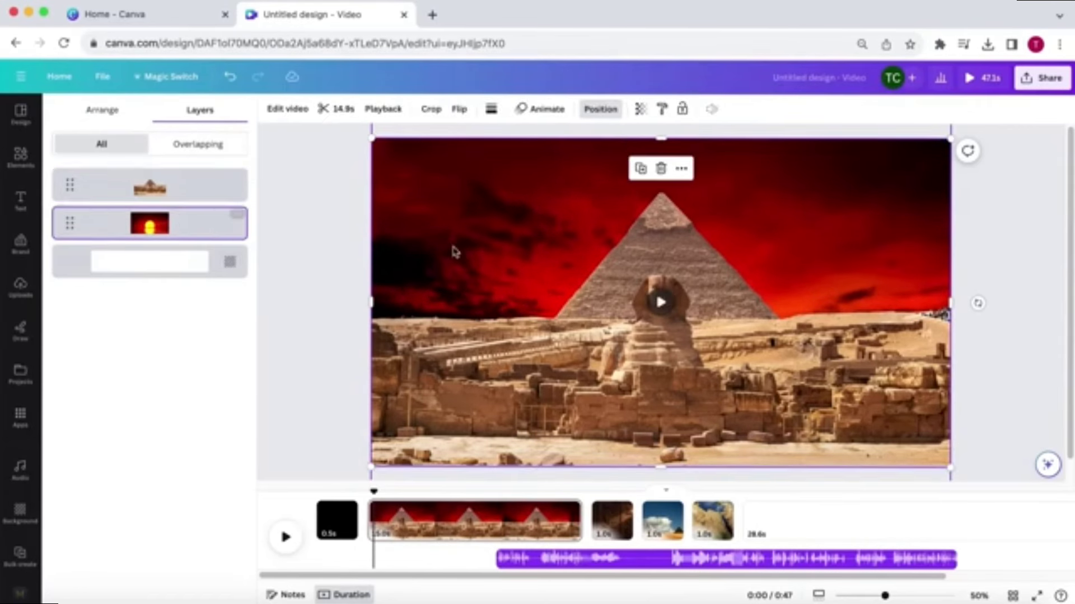
left_click_drag(451, 250, 561, 235)
left_click(374, 110)
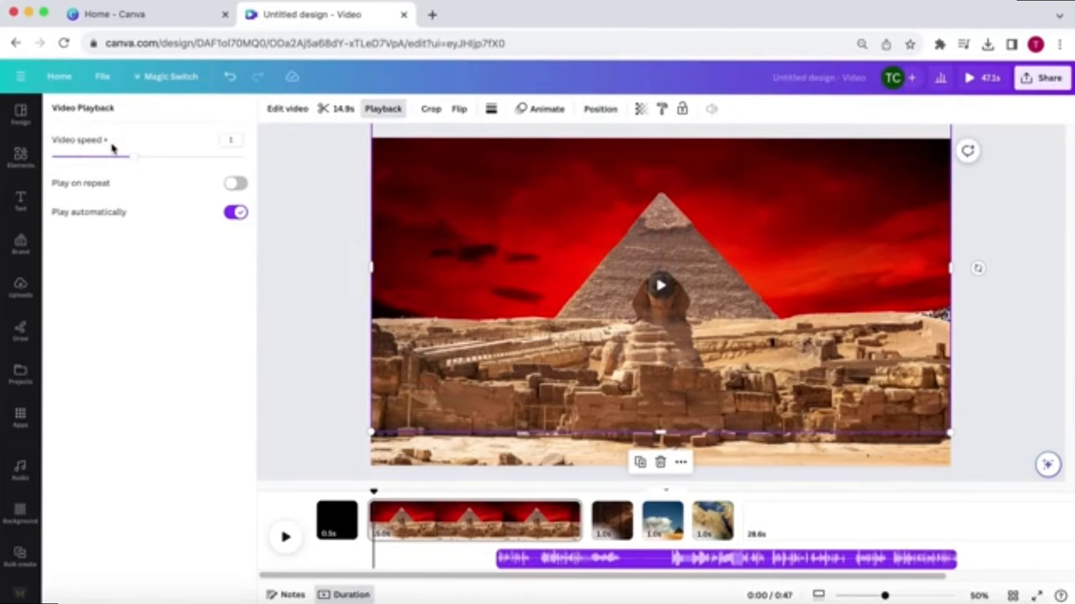
left_click(136, 157)
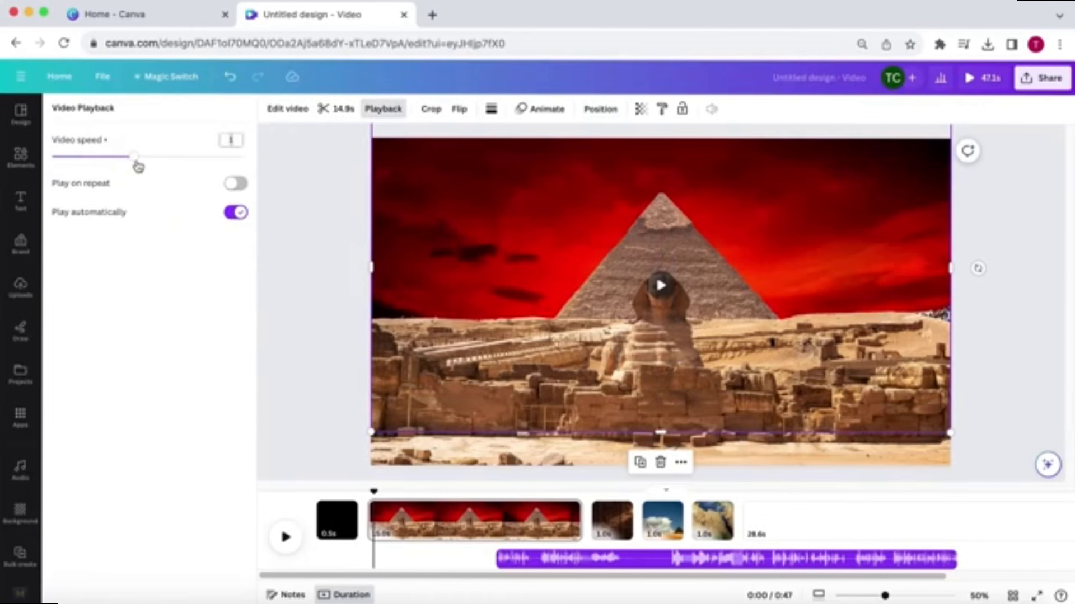
Step: Trim the sunset video's duration to 1 s
left_click(336, 111)
left_click(295, 109)
type("1")
left_click(1053, 110)
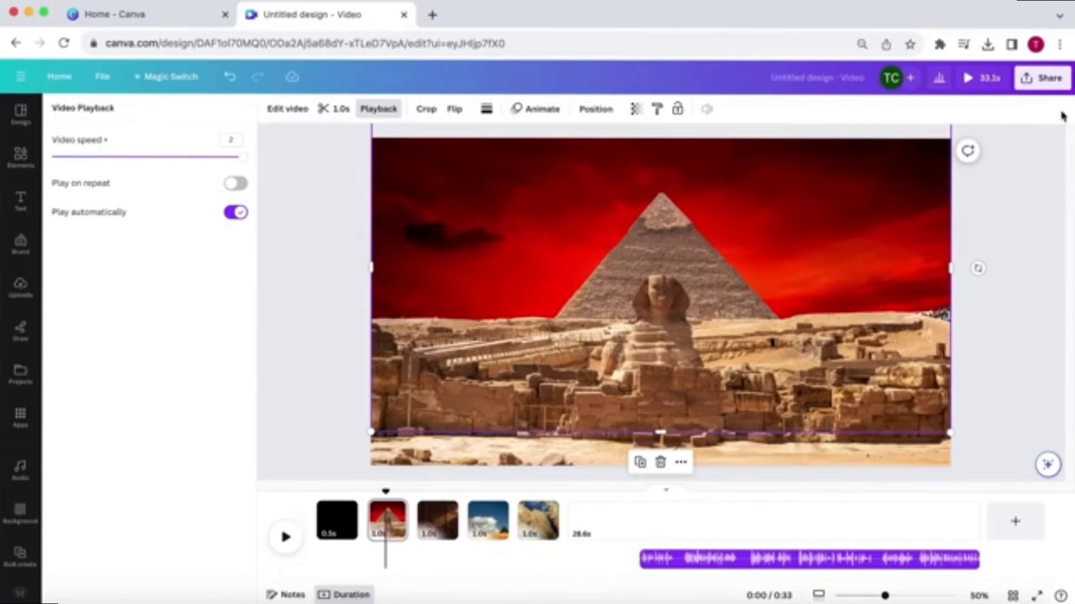
left_click(1014, 279)
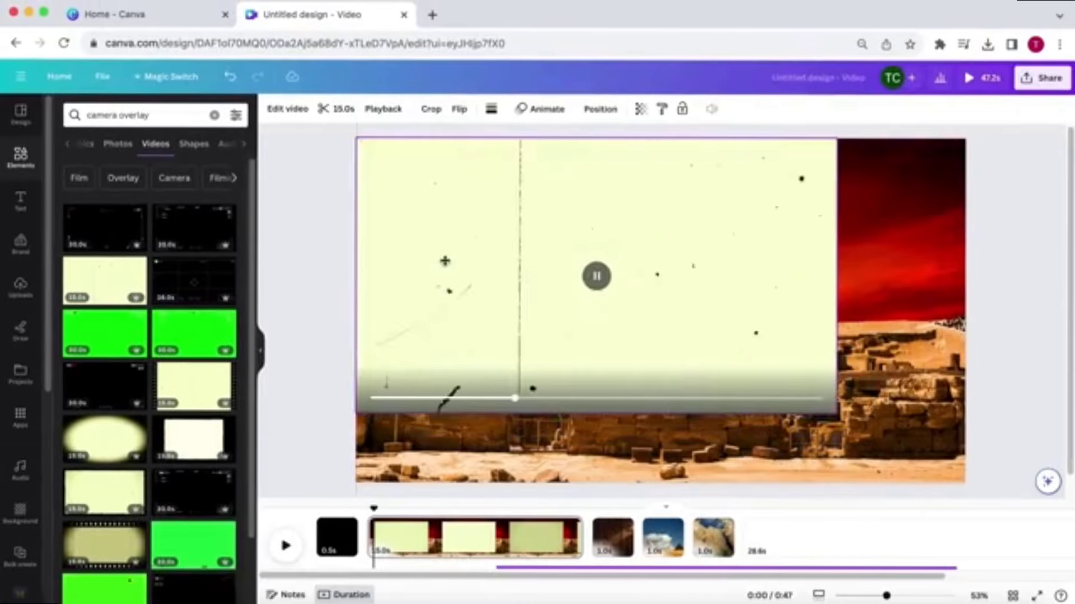
Step: Enlarge the camera overlay video to fill the page and set its transparency to 20
left_click_drag(846, 432, 950, 511)
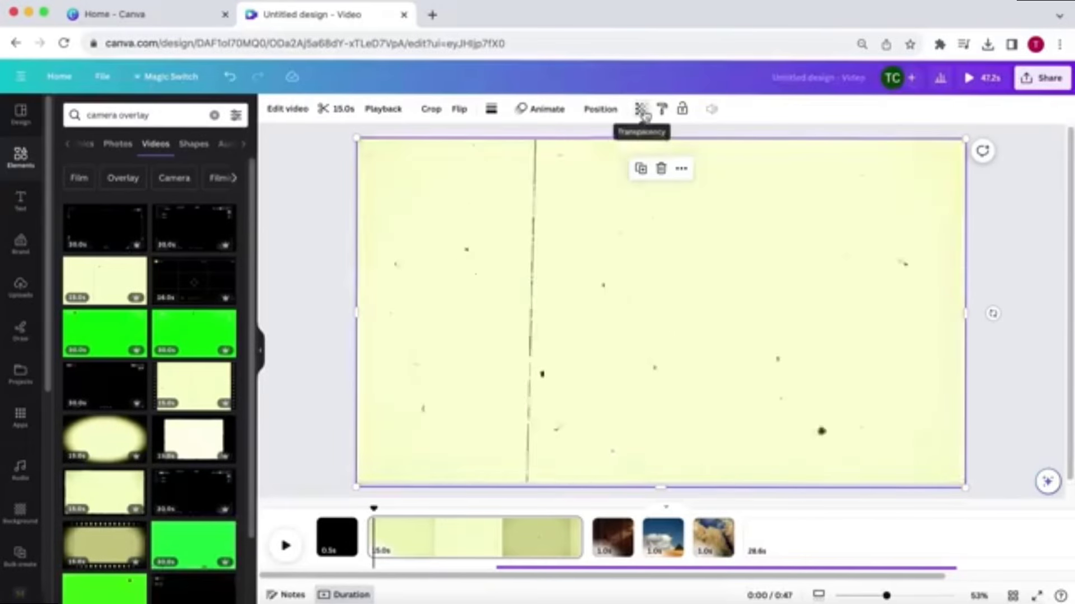
left_click(643, 111)
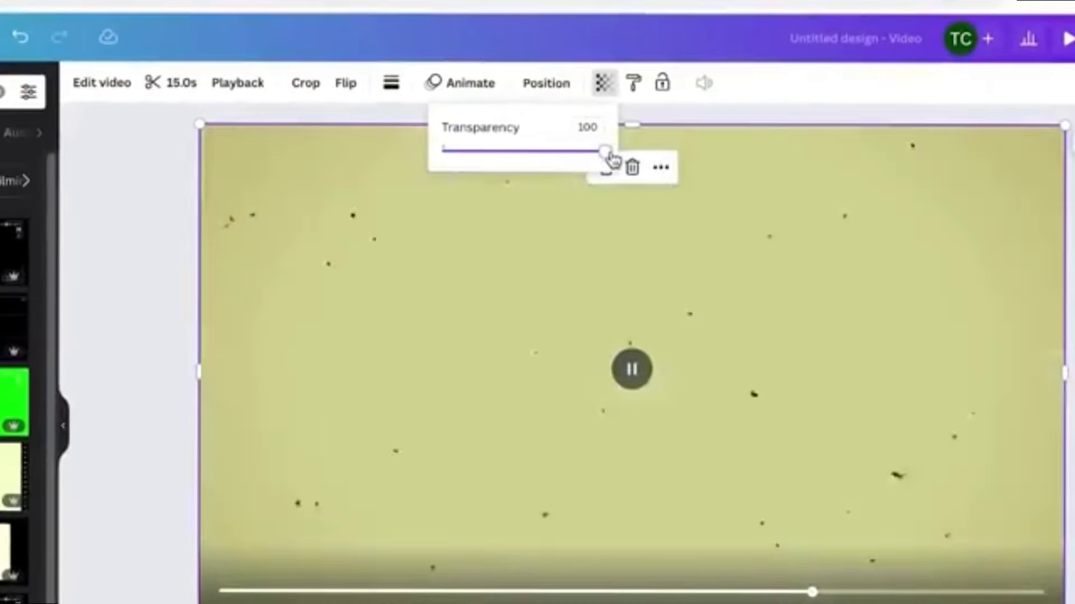
left_click_drag(645, 162, 572, 171)
left_click(597, 127)
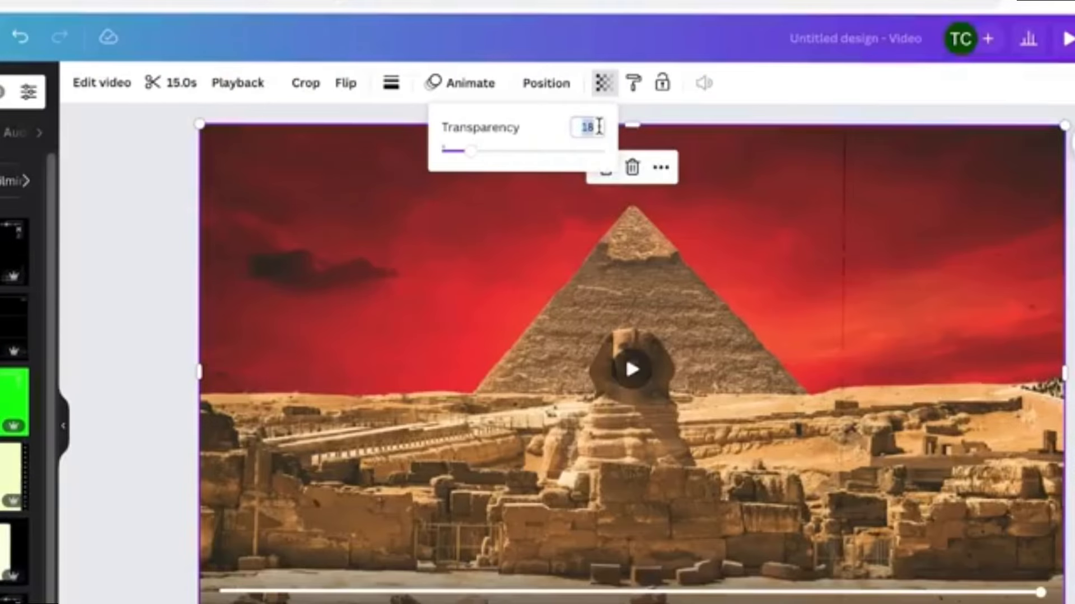
type("20")
key("Return")
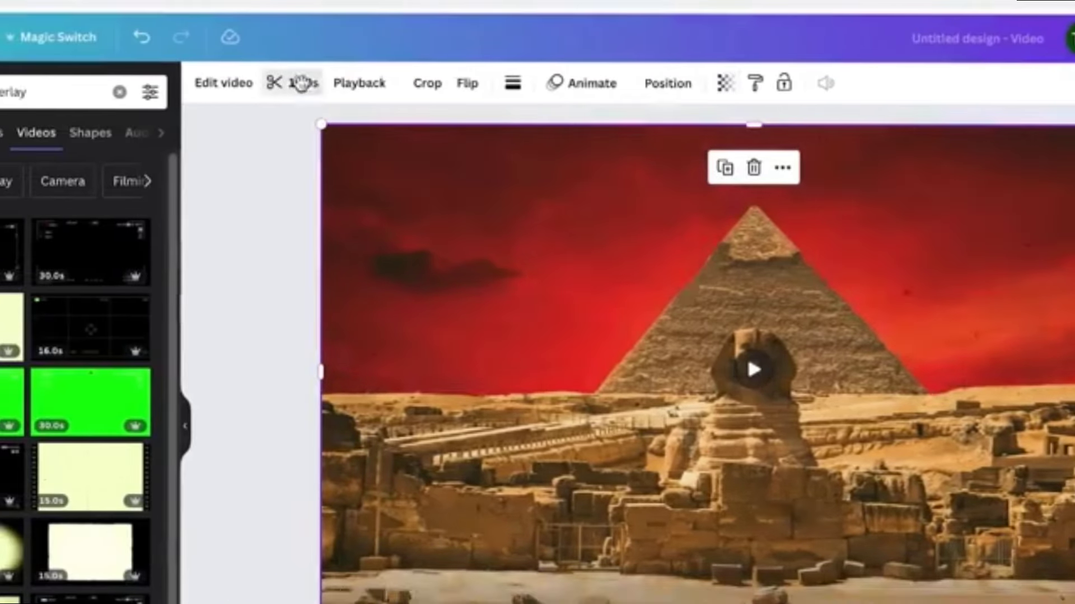
Step: Set the camera overlay video's duration to 1.0 s
left_click(302, 84)
type("1.0")
key("Return")
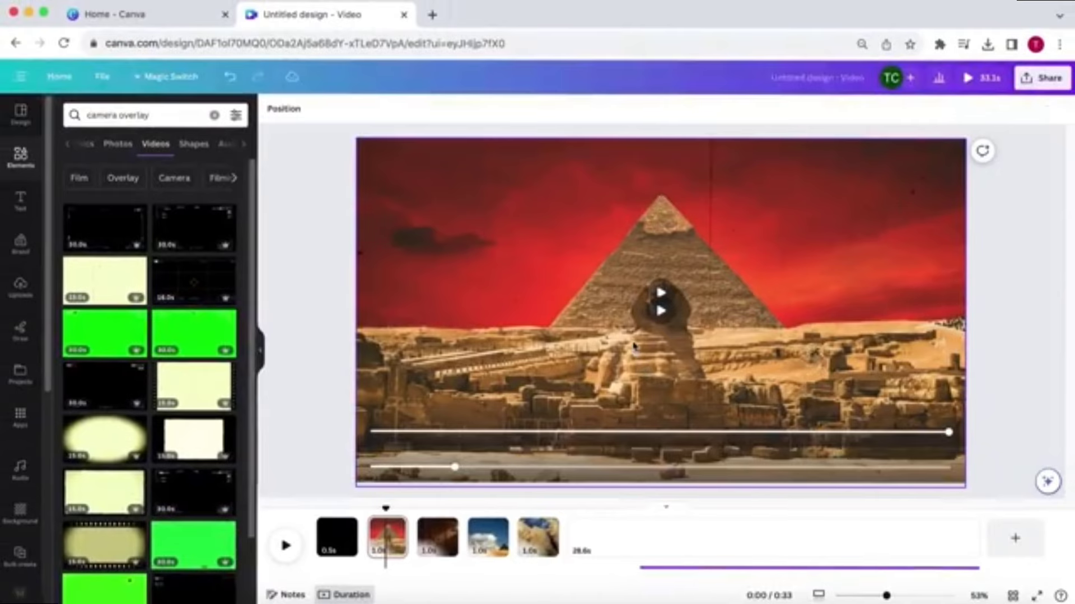
Step: Paste the camera overlay onto the third, fourth and fifth pages, then play the video from the start
left_click(633, 345)
left_click(440, 537)
key("super+v")
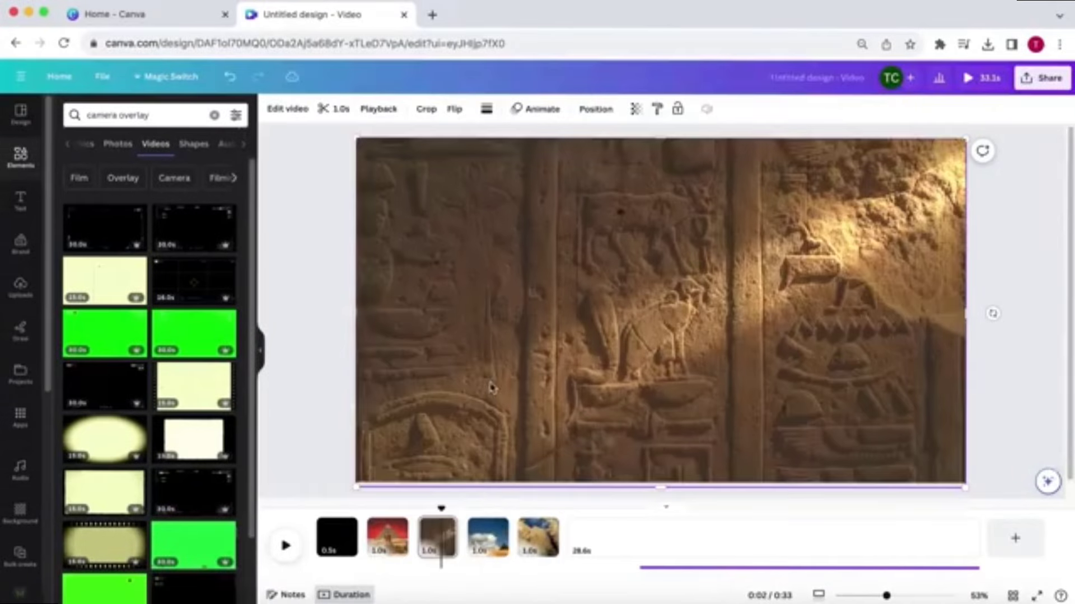
left_click(488, 537)
key("super+v")
left_click(538, 538)
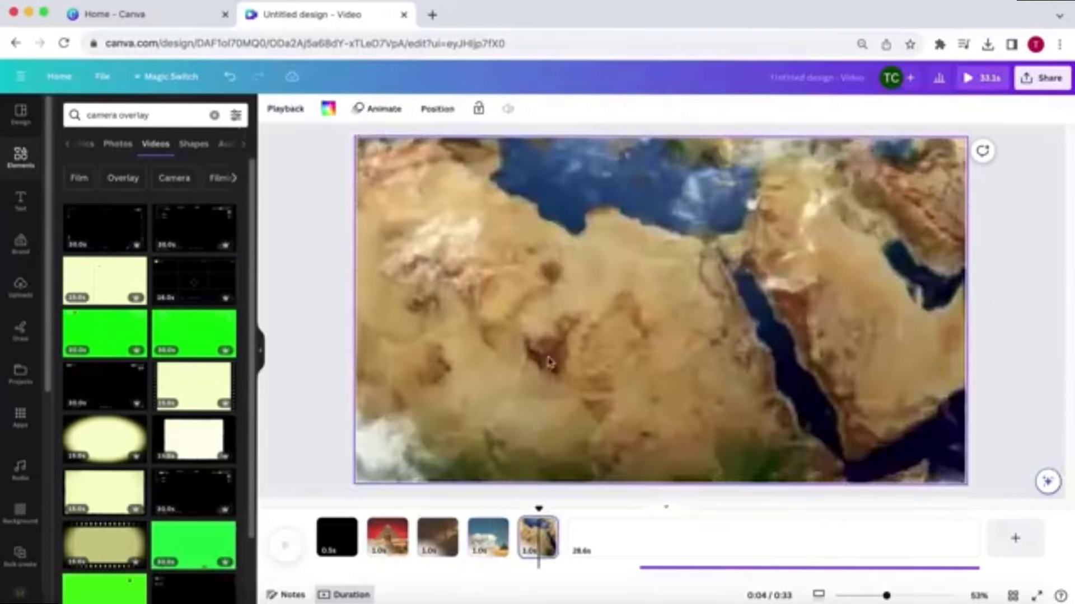
key("super+v")
left_click_drag(539, 526, 326, 526)
left_click(285, 546)
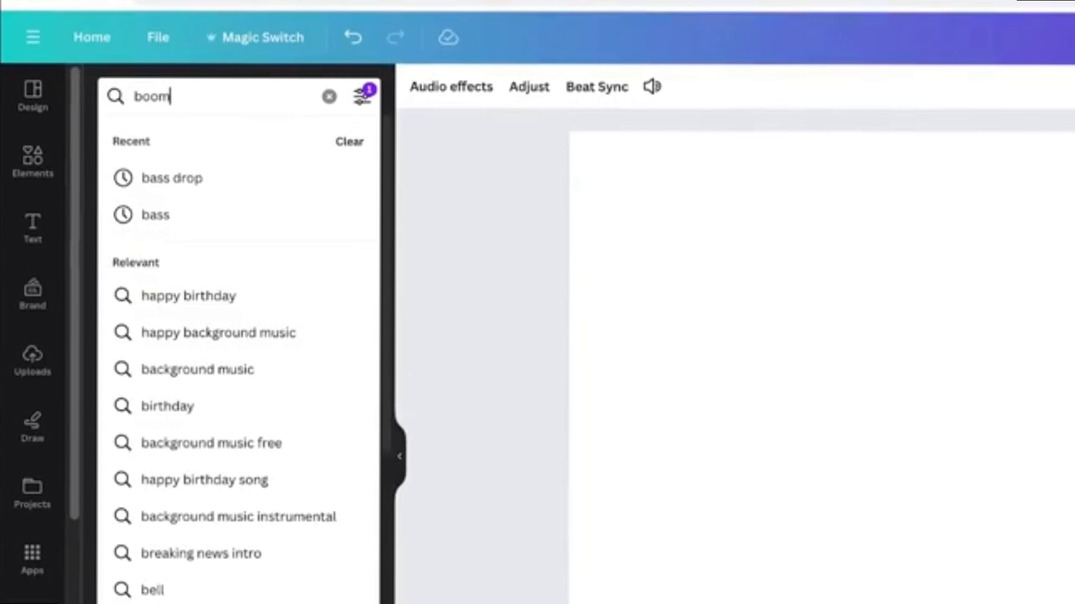
Step: Search the audio library for boom and add the Lifi (Dark boom) sound
key("Return")
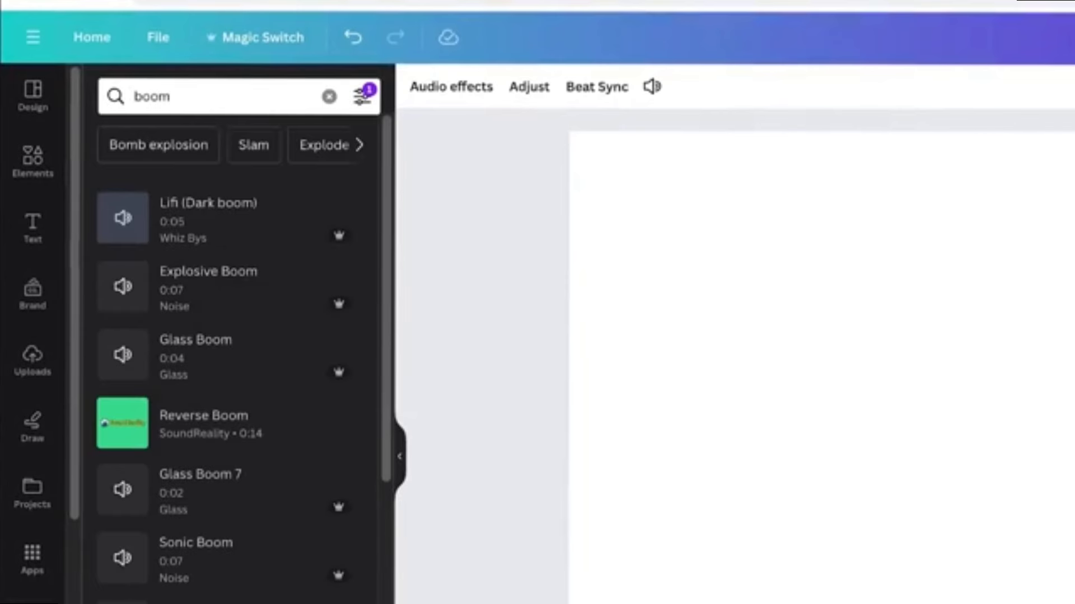
left_click(193, 212)
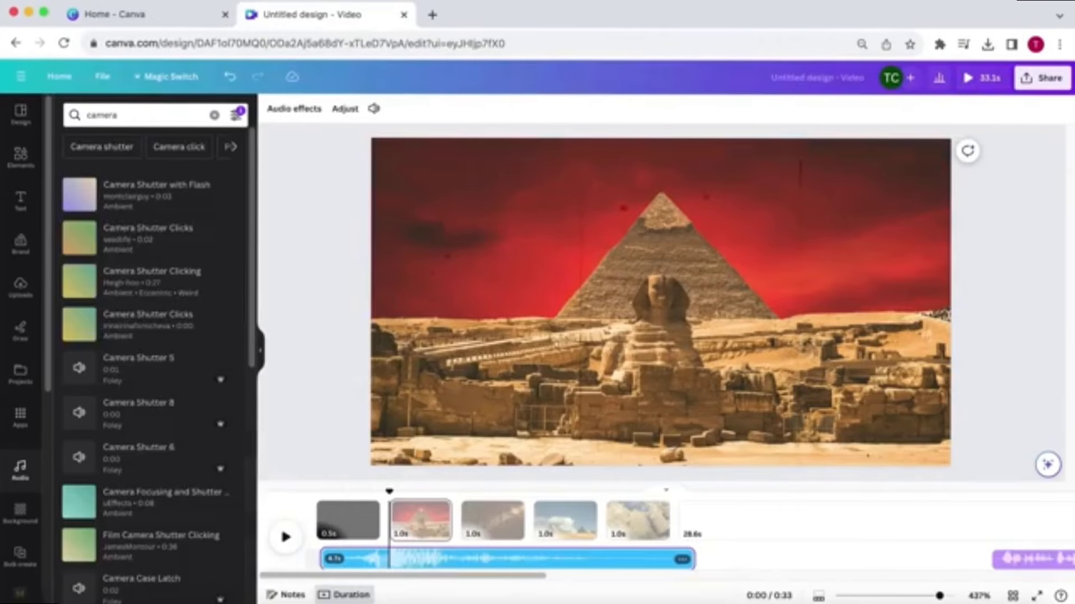
Step: Add the Camera Shutter 8 sound effect and move it to the start of the second page
left_click(79, 414)
scroll(79, 417, "down", 4)
left_click(79, 211)
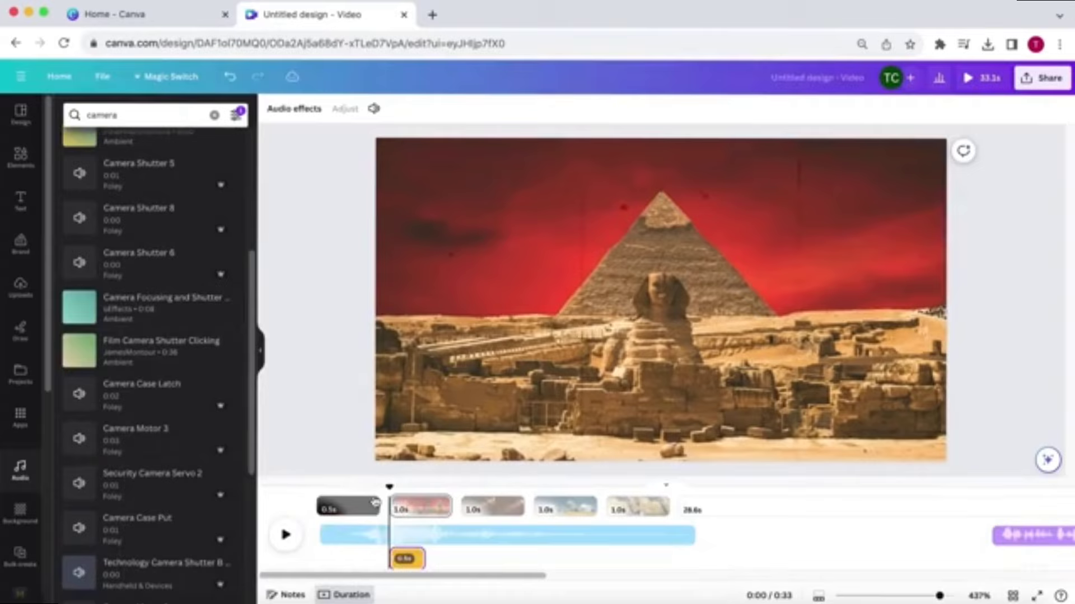
left_click_drag(413, 559, 397, 558)
left_click_drag(389, 490, 450, 490)
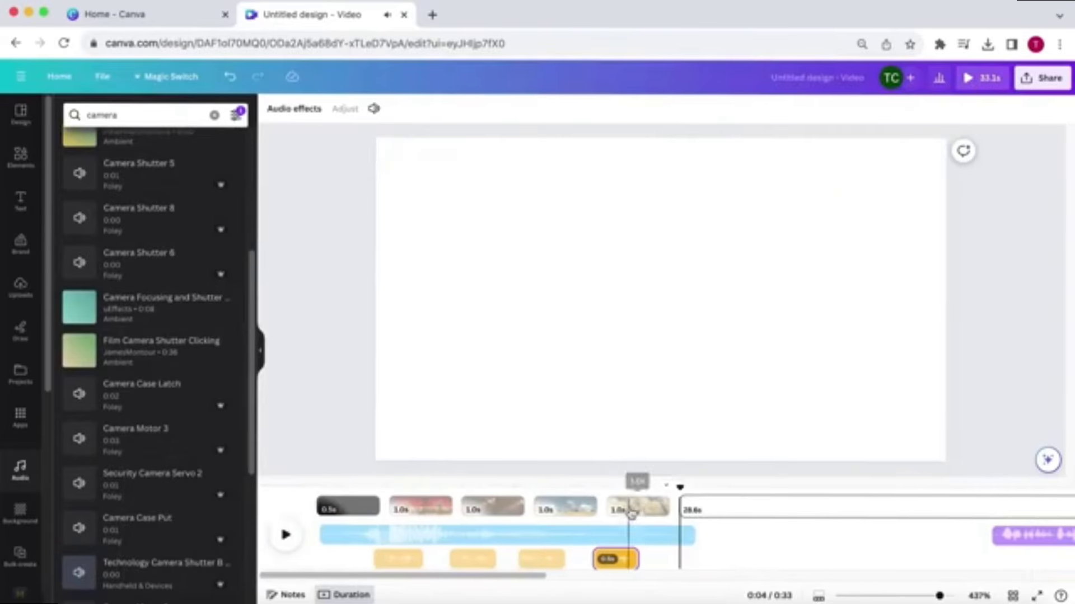
left_click(404, 563)
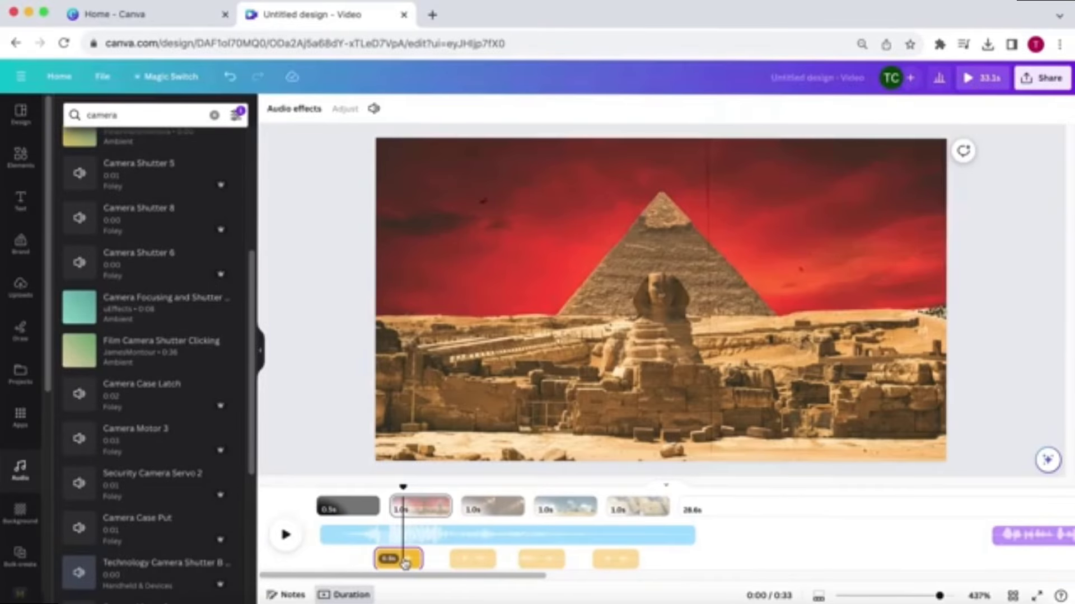